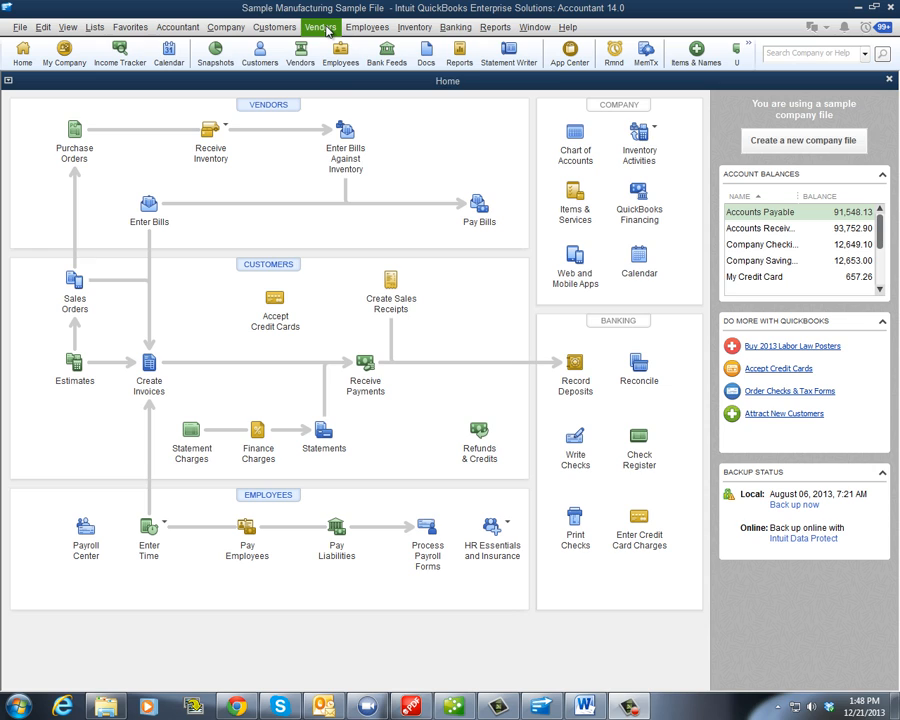
Step: Start a new purchase order for vendor Anderson's Hardware & Tools Supply and check its vendor and ship-to addresses
{"action": "left_click", "coordinate": [328, 31]}
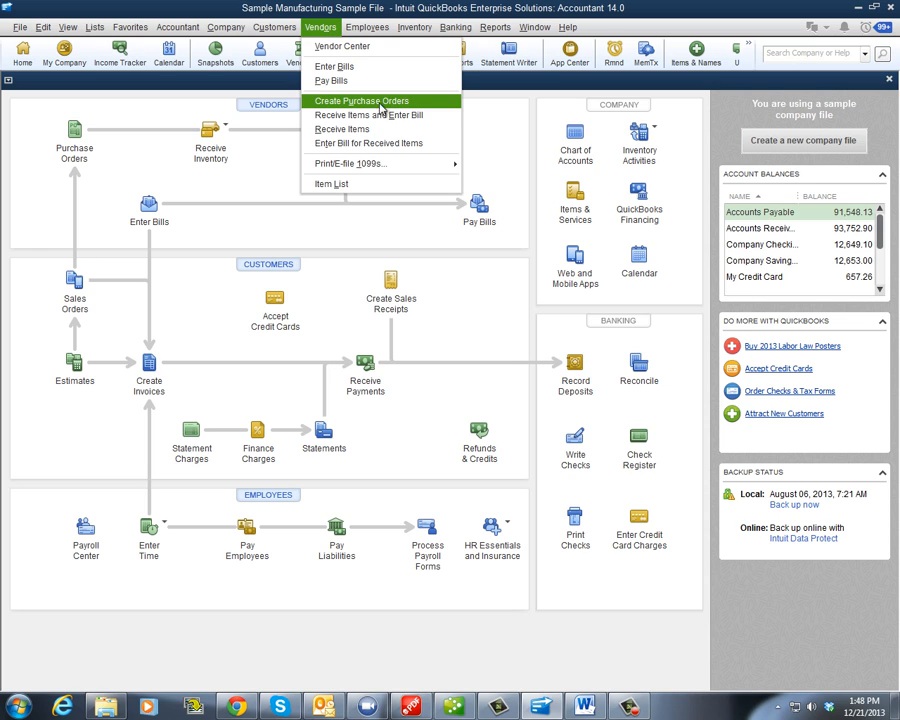
{"action": "left_click", "coordinate": [124, 168]}
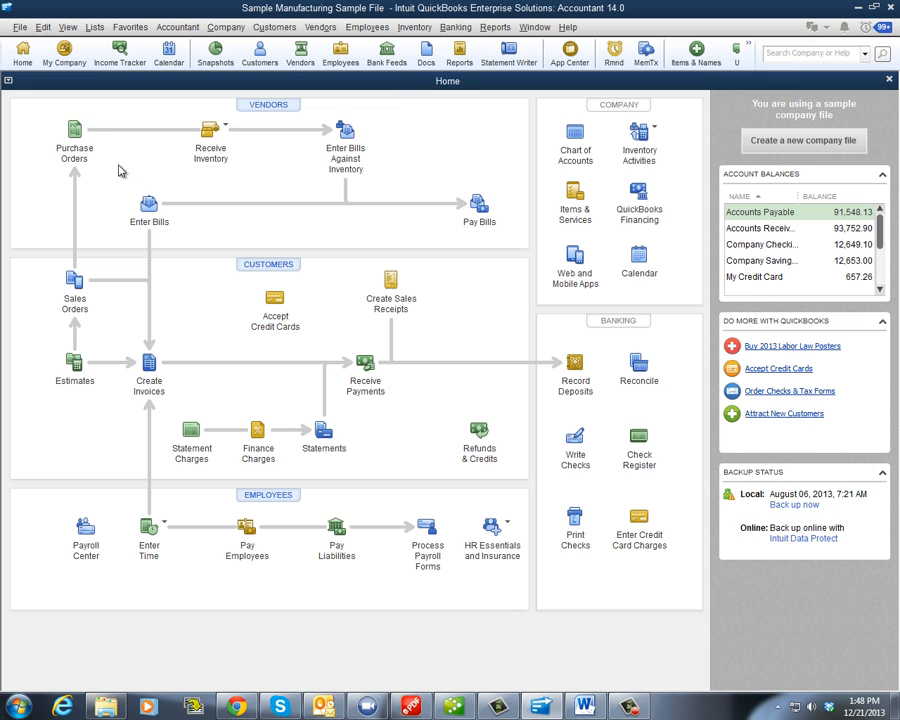
{"action": "left_click", "coordinate": [79, 133]}
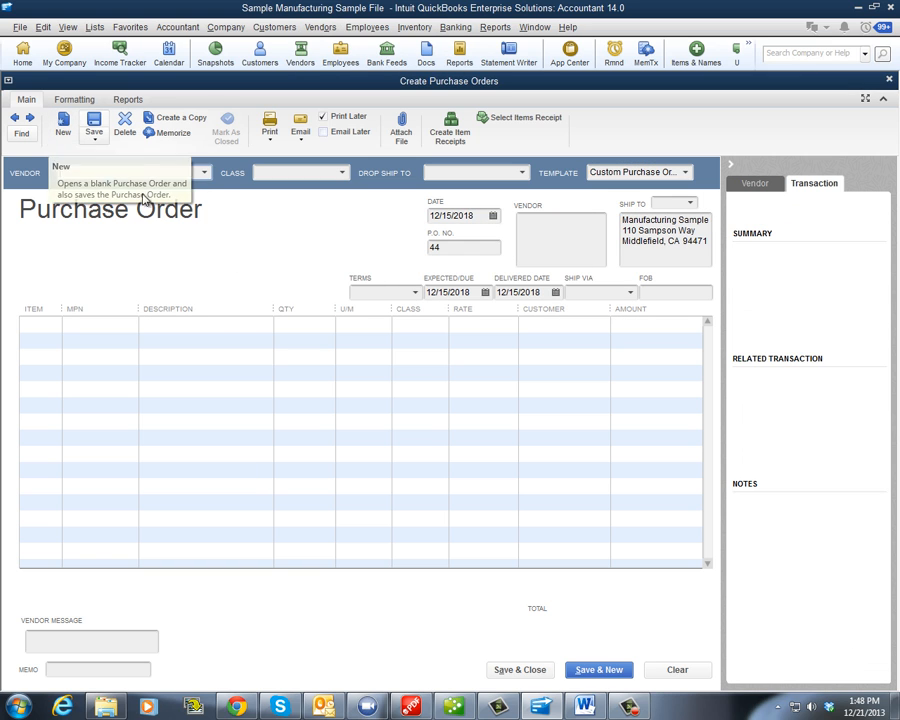
{"action": "left_click", "coordinate": [206, 174]}
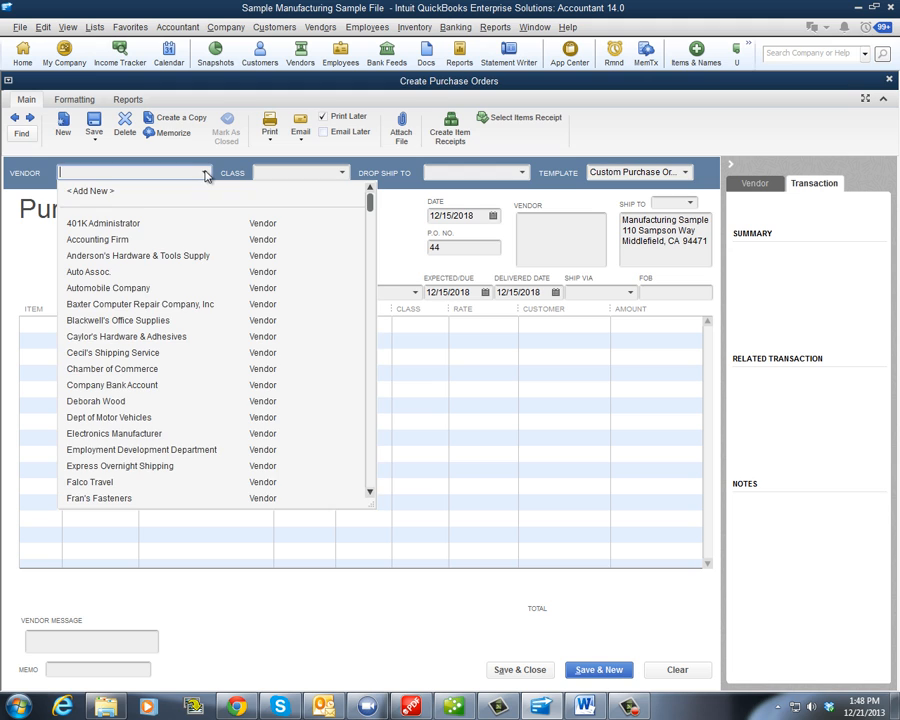
{"action": "left_click", "coordinate": [188, 256]}
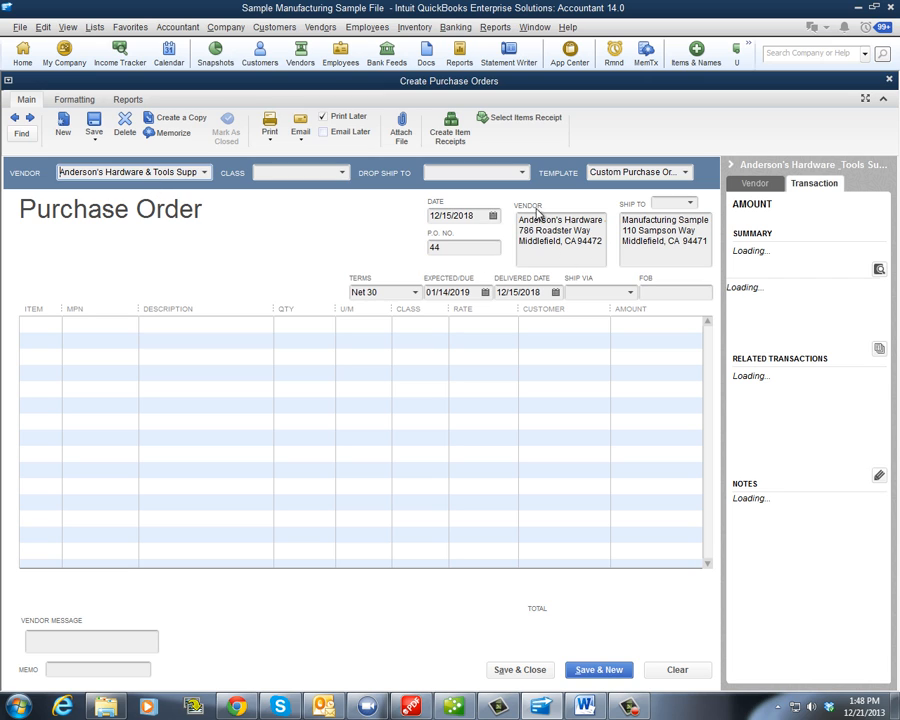
{"action": "left_click", "coordinate": [579, 242]}
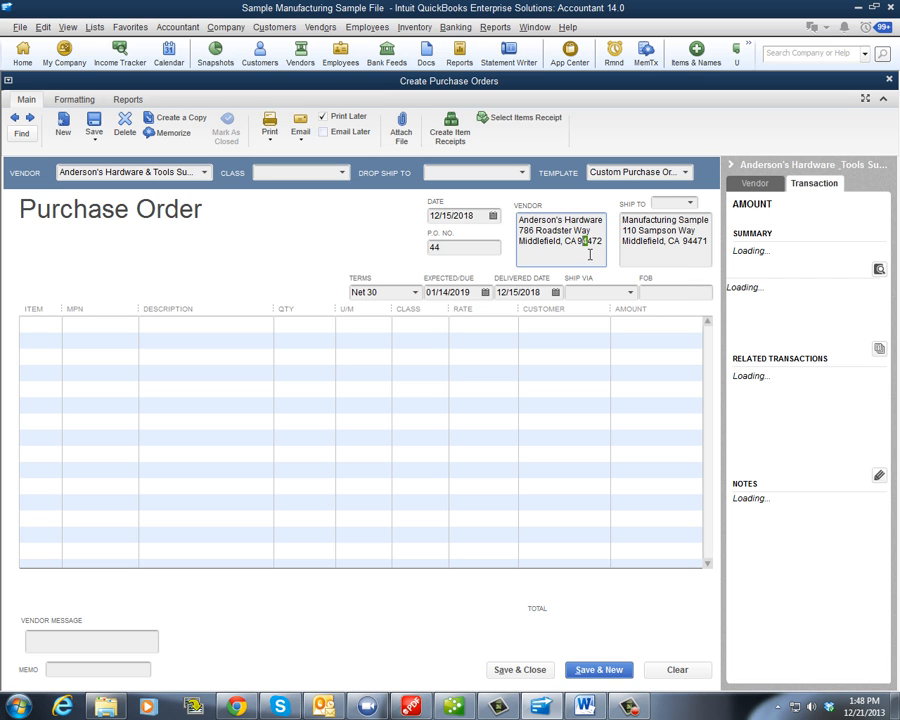
{"action": "left_click", "coordinate": [700, 258]}
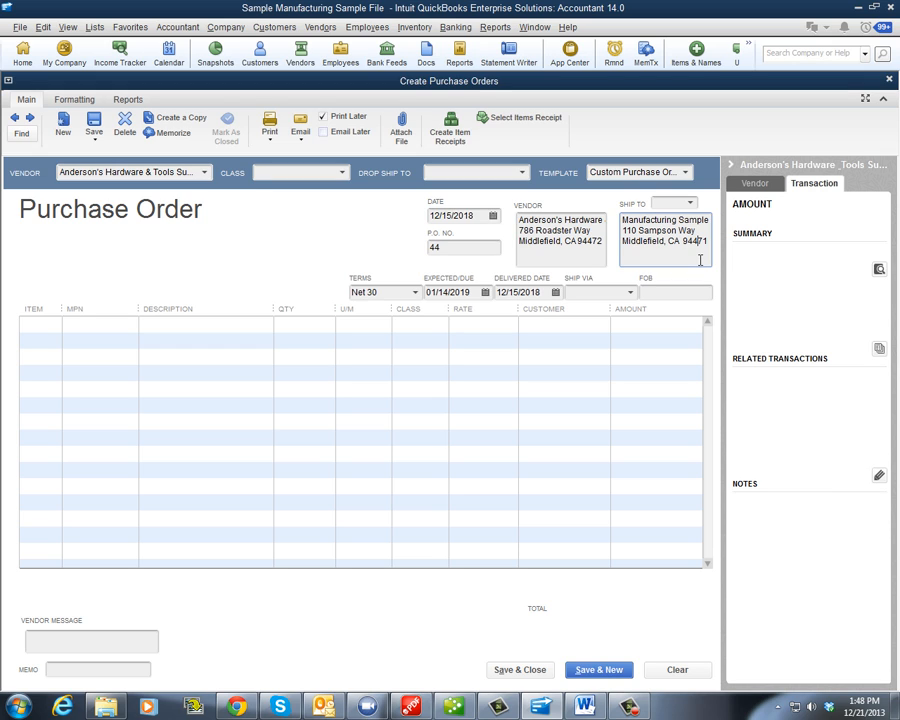
Step: Set the purchase order to drop ship to Dunning's Las Wages Store # 554 and review the available ship-to addresses
{"action": "left_click", "coordinate": [524, 175]}
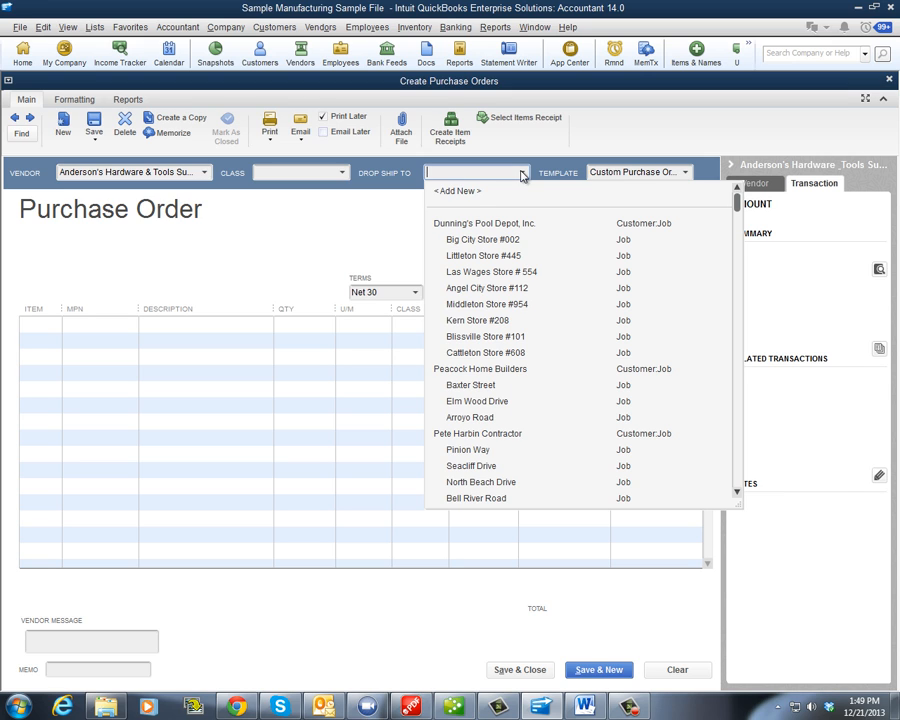
{"action": "left_click", "coordinate": [501, 273]}
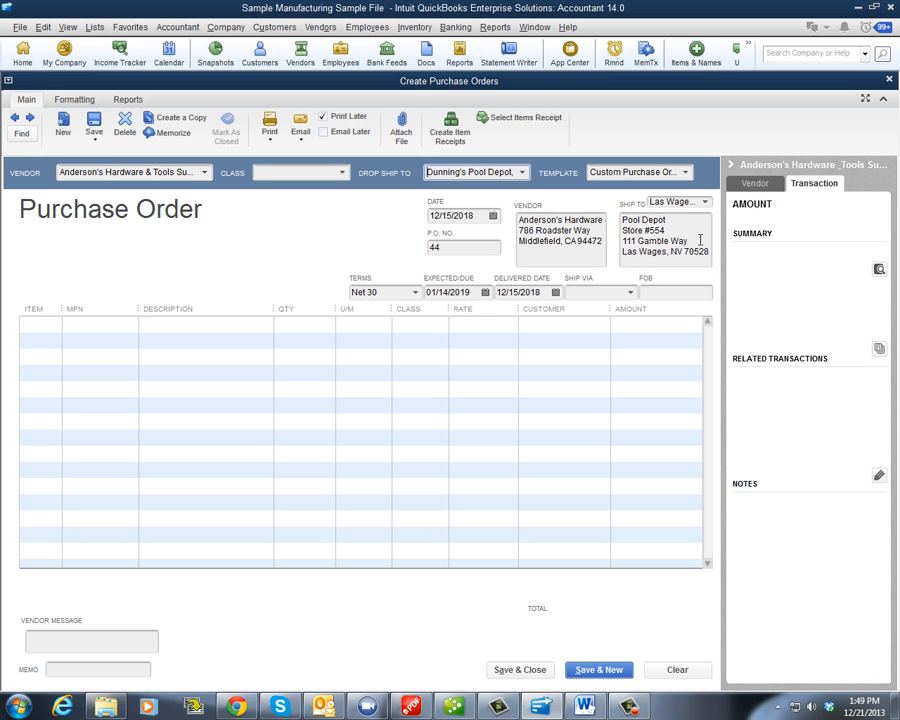
{"action": "left_click", "coordinate": [705, 203]}
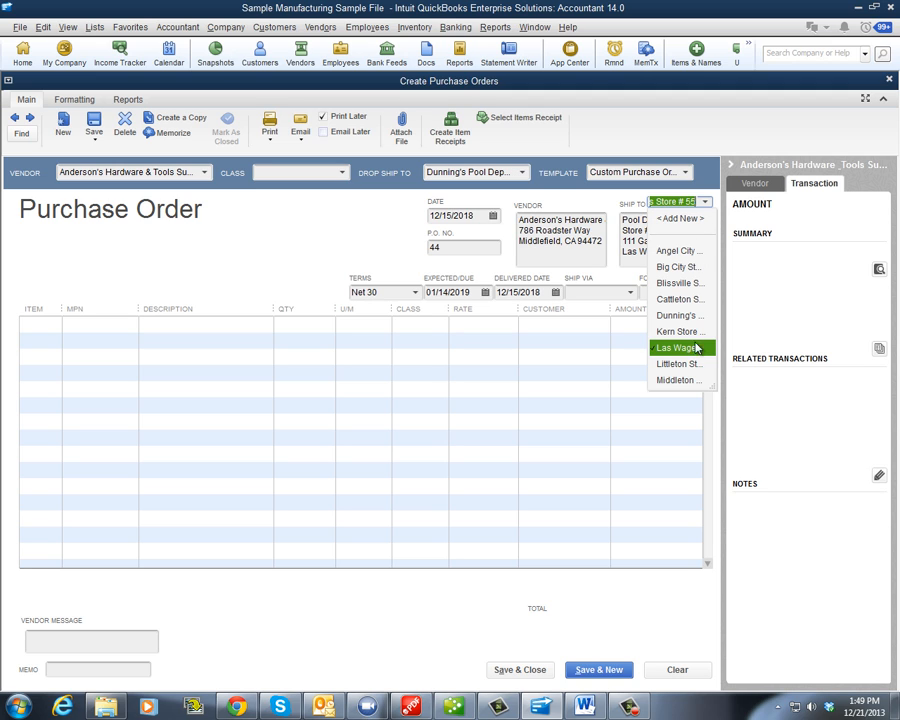
{"action": "left_click", "coordinate": [627, 193]}
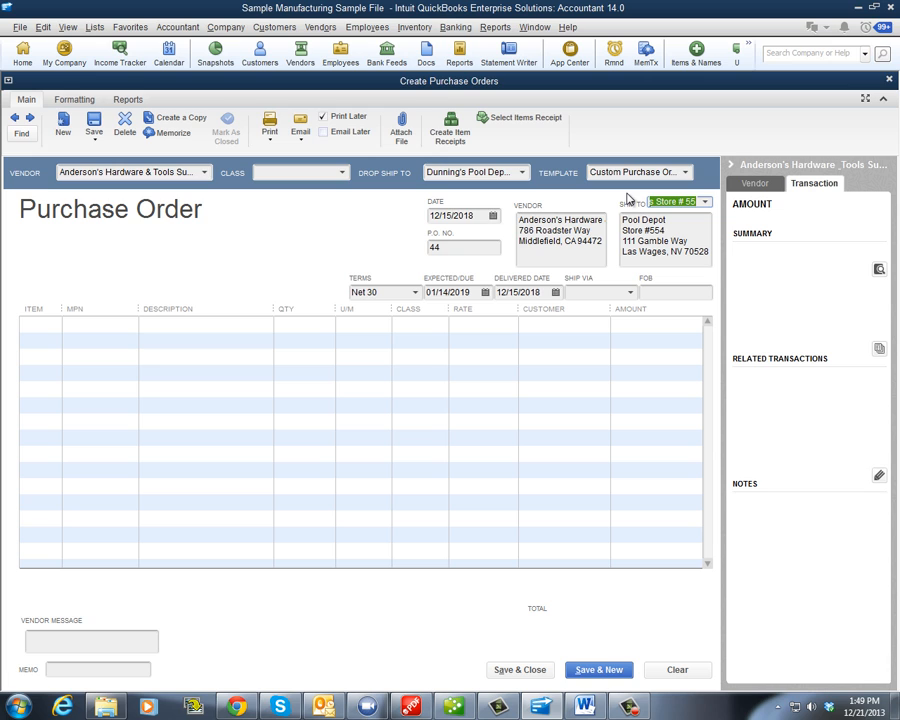
Step: Clear the drop-ship destination from the purchase order
{"action": "left_click", "coordinate": [522, 172]}
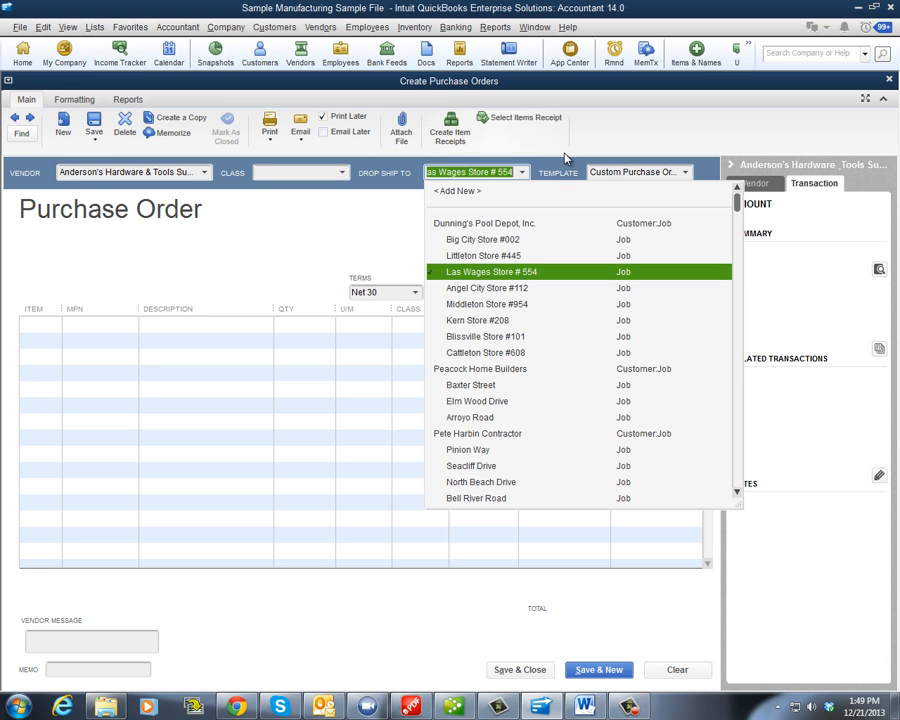
{"action": "key", "text": "Delete"}
{"action": "key", "text": "Tab"}
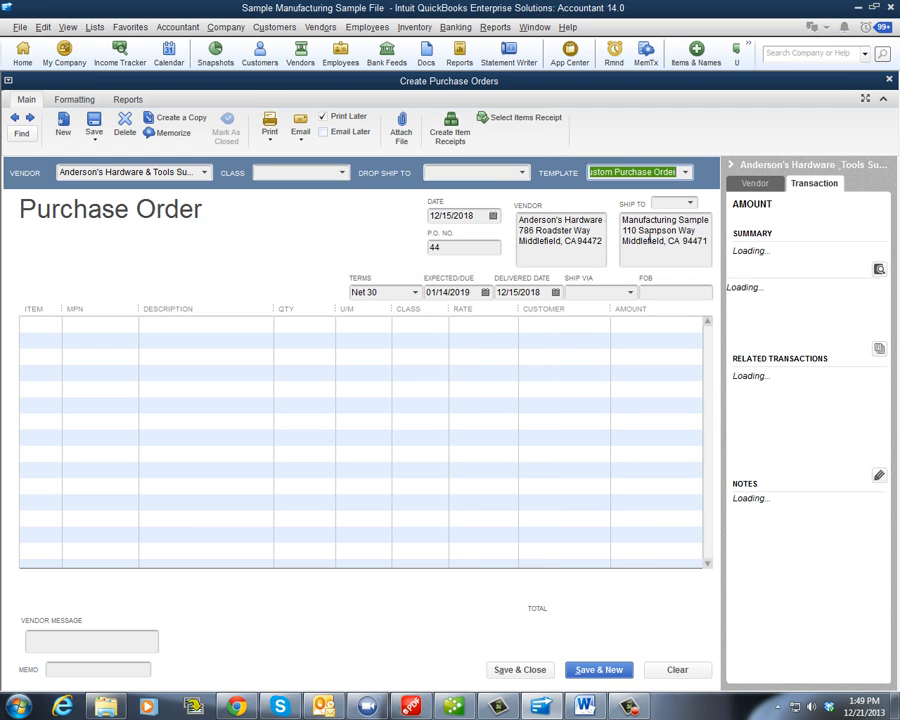
Step: Check the company's ship-to address choices and assign the Manual Pool Systems class to the purchase order
{"action": "left_click", "coordinate": [692, 204]}
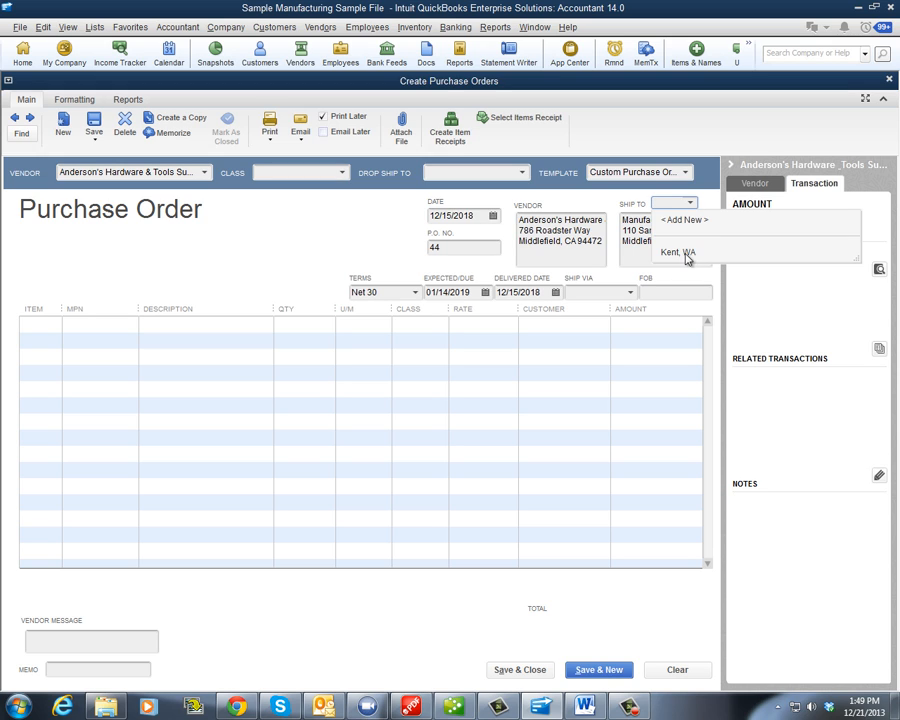
{"action": "left_click", "coordinate": [607, 210]}
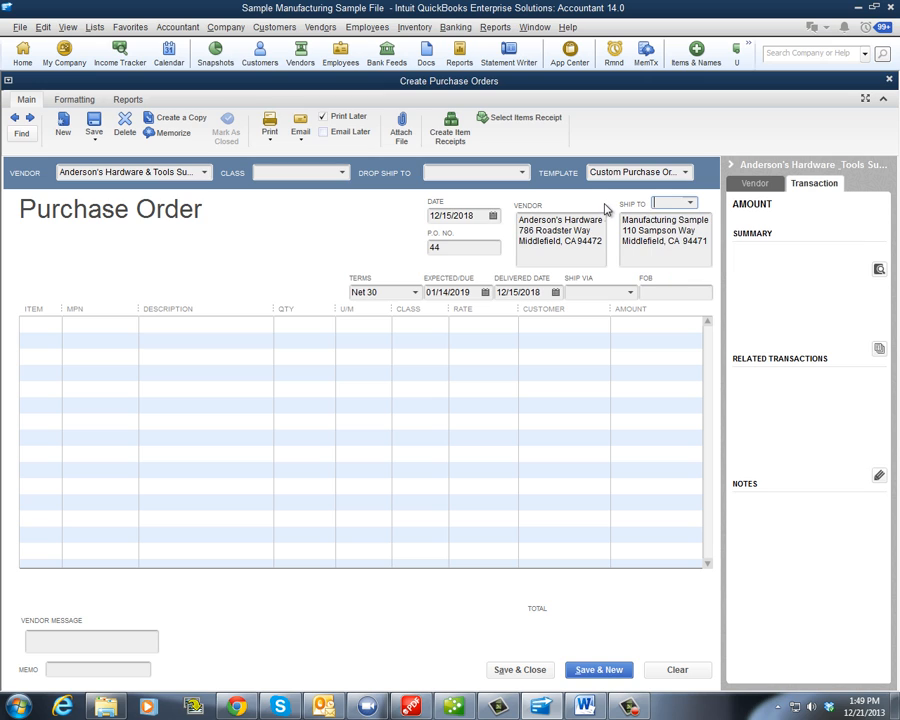
{"action": "left_click", "coordinate": [687, 252]}
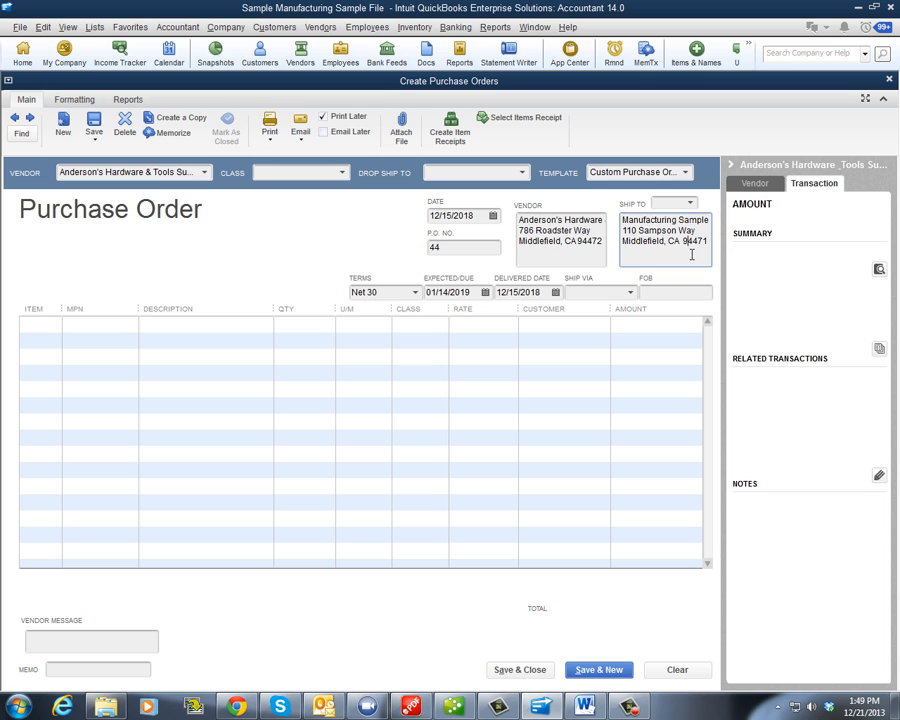
{"action": "left_click", "coordinate": [342, 172]}
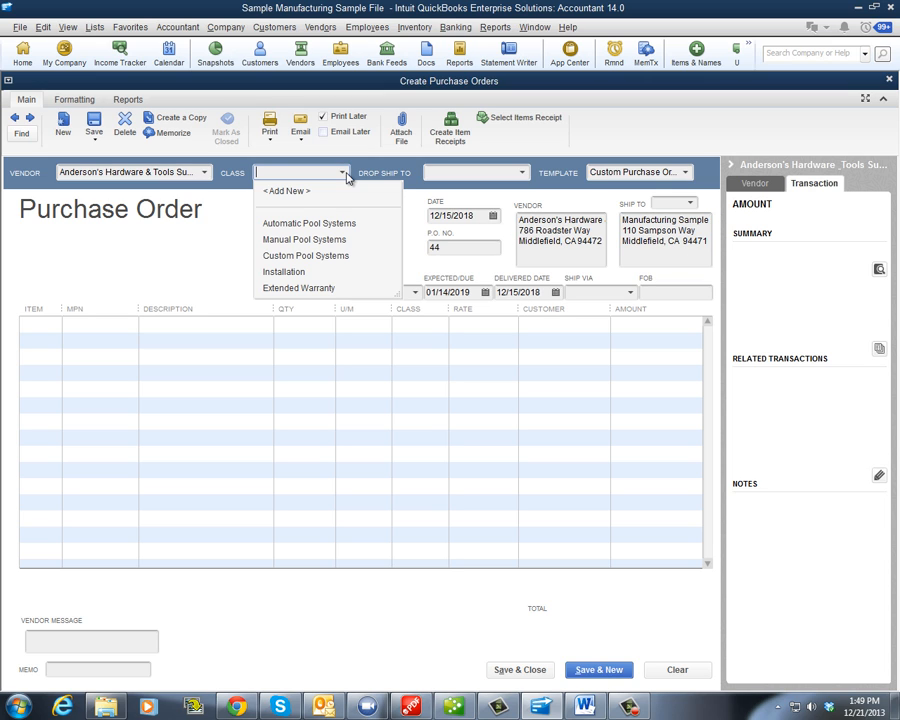
{"action": "left_click", "coordinate": [338, 244]}
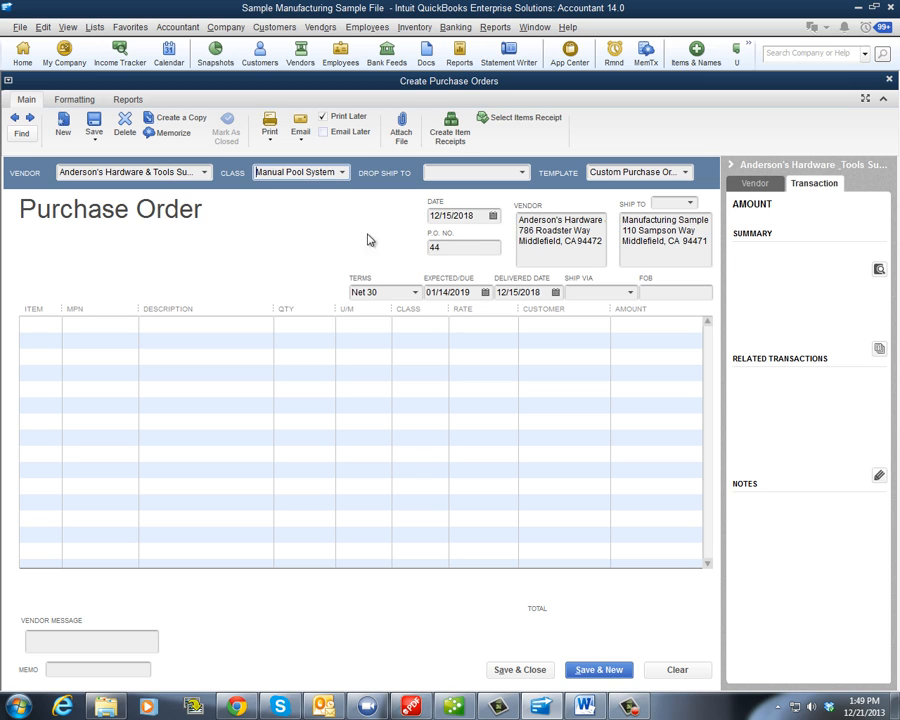
Step: Review the order's date, P.O. number, payment terms, expected and delivered dates, shipping method choices and FOB field
{"action": "left_click", "coordinate": [493, 217]}
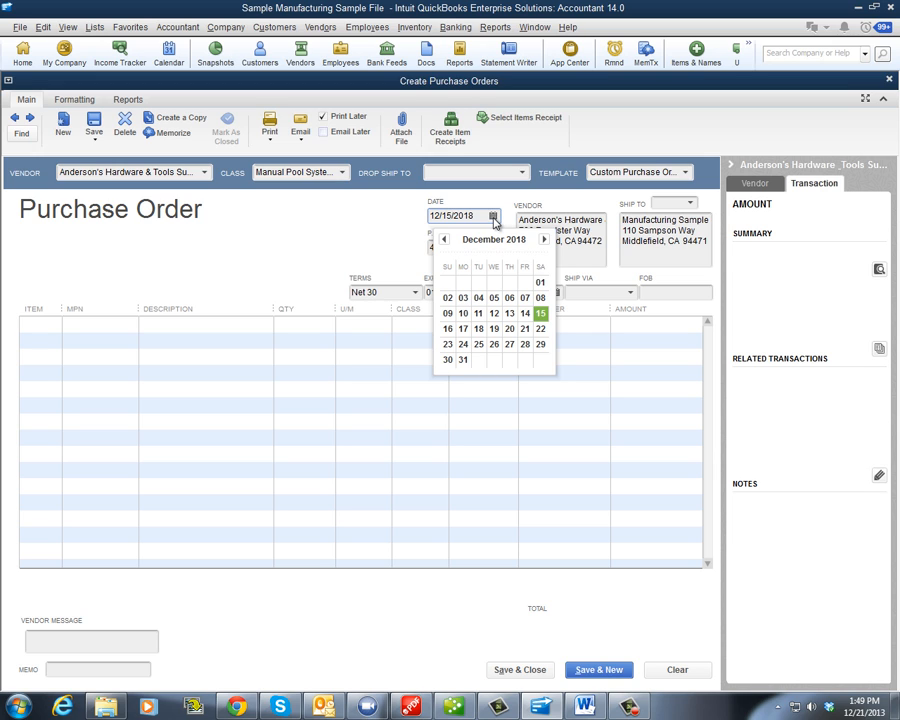
{"action": "left_click", "coordinate": [393, 258]}
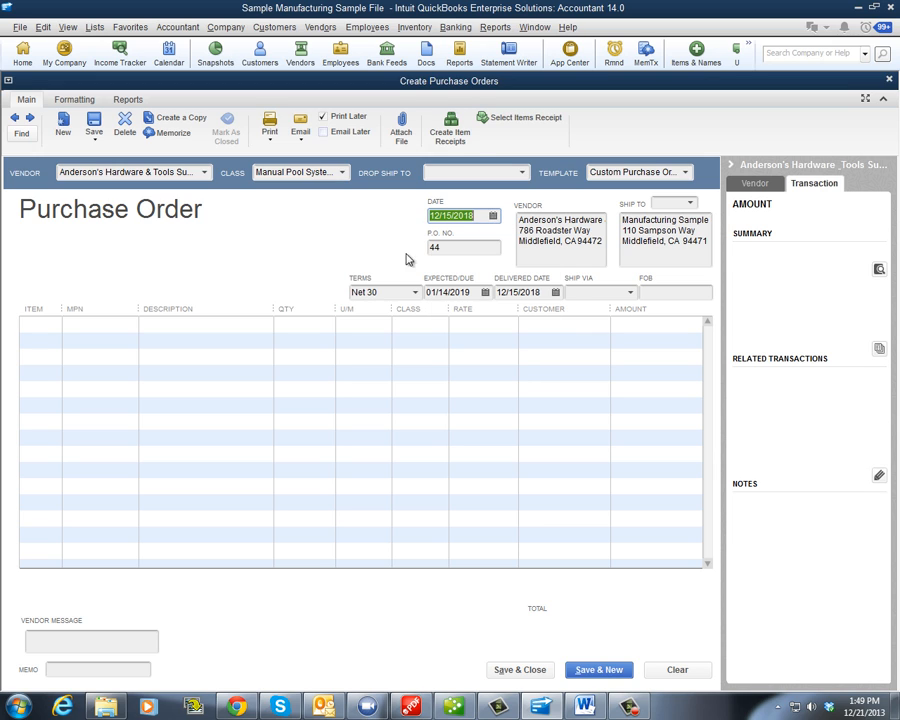
{"action": "left_click", "coordinate": [455, 249]}
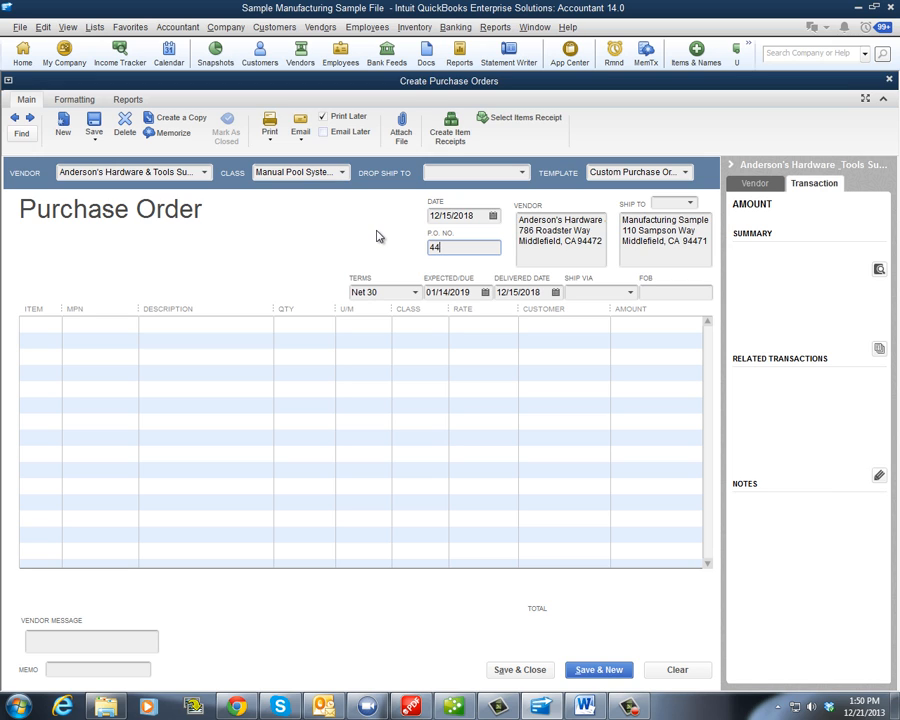
{"action": "left_click", "coordinate": [415, 292]}
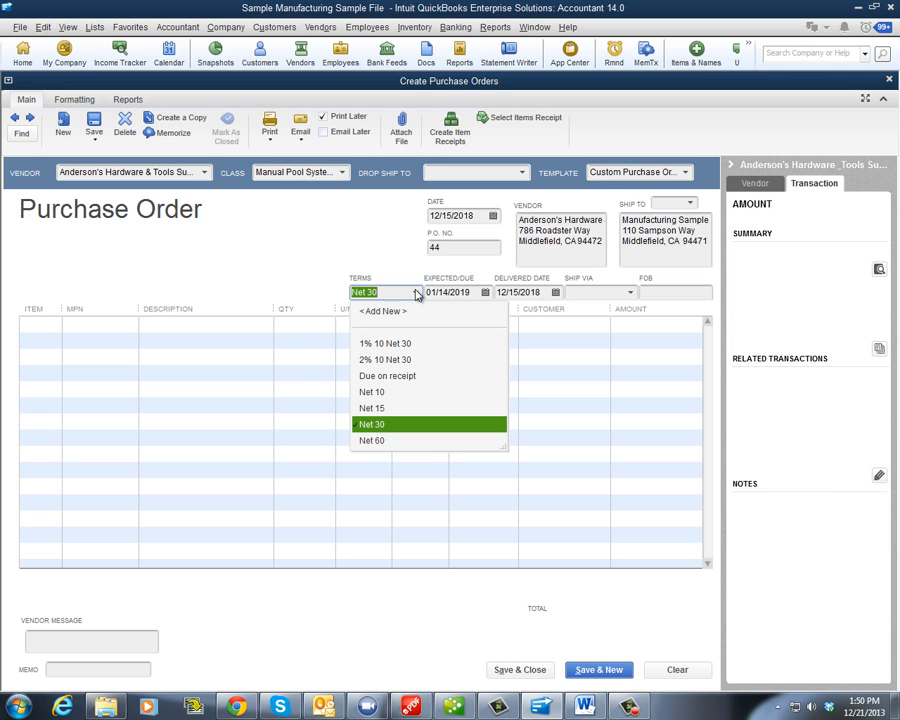
{"action": "left_click", "coordinate": [416, 292]}
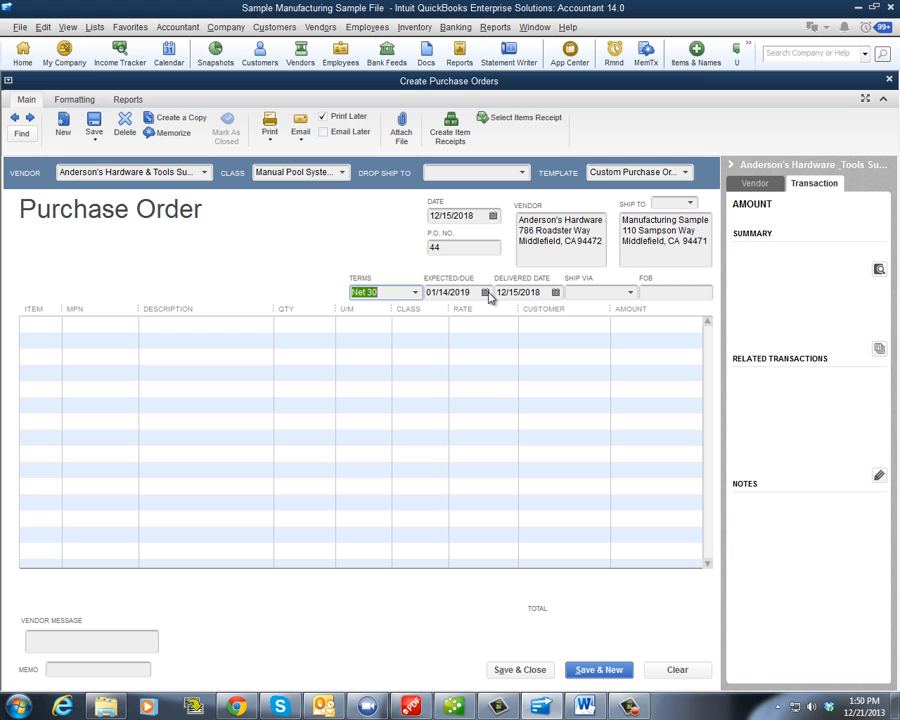
{"action": "left_click", "coordinate": [486, 292]}
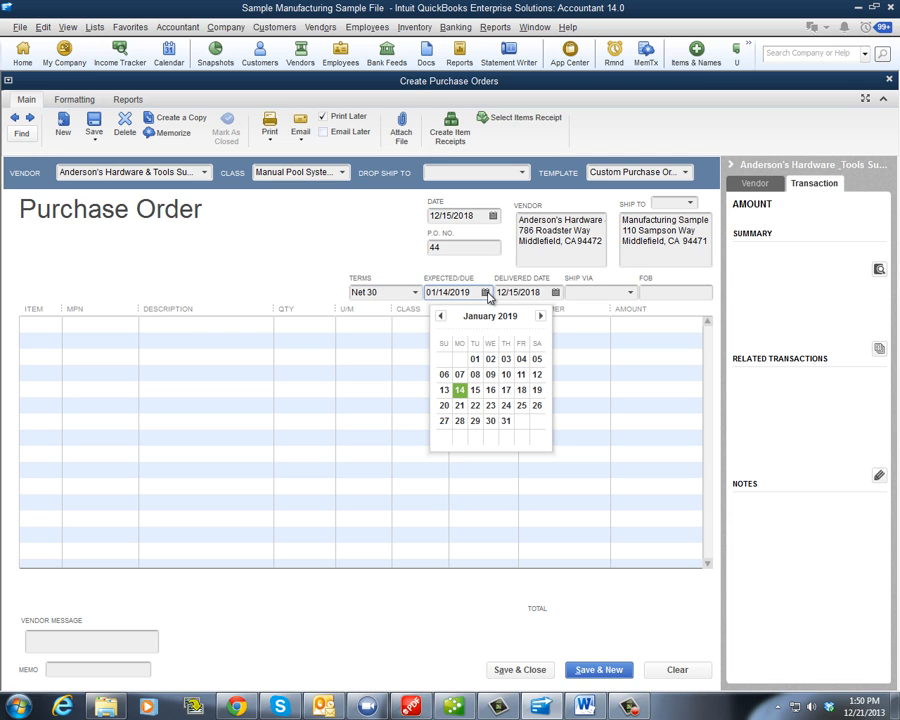
{"action": "left_click", "coordinate": [556, 292]}
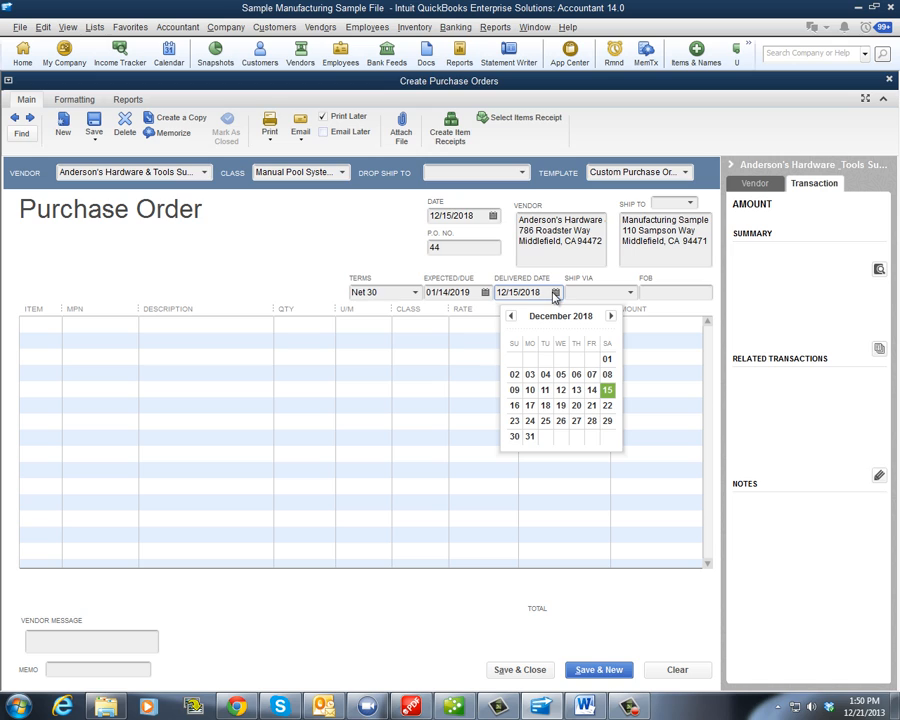
{"action": "left_click", "coordinate": [288, 240]}
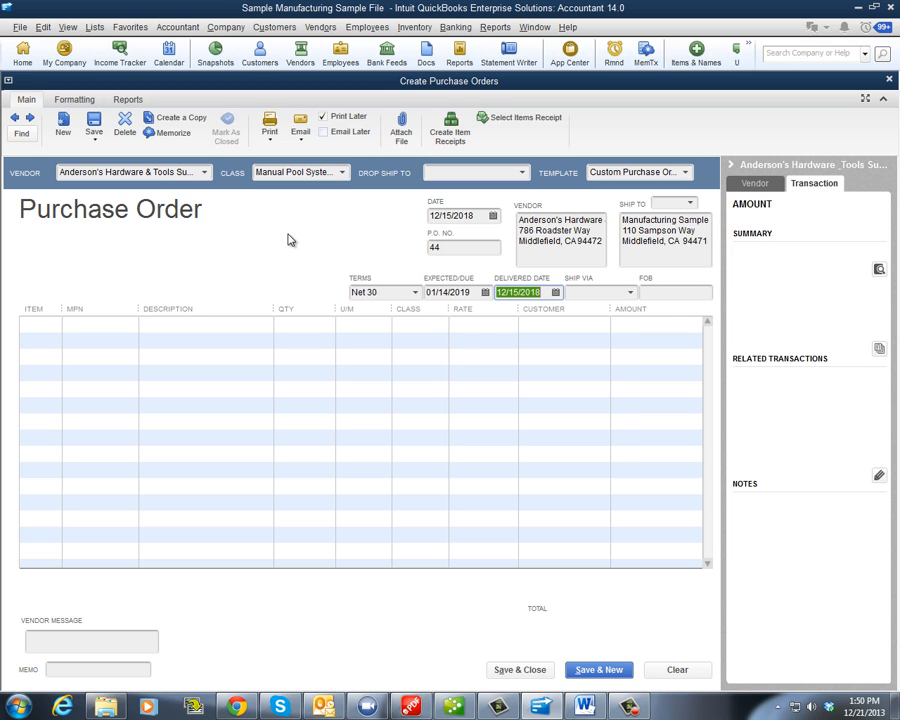
{"action": "left_click", "coordinate": [631, 292]}
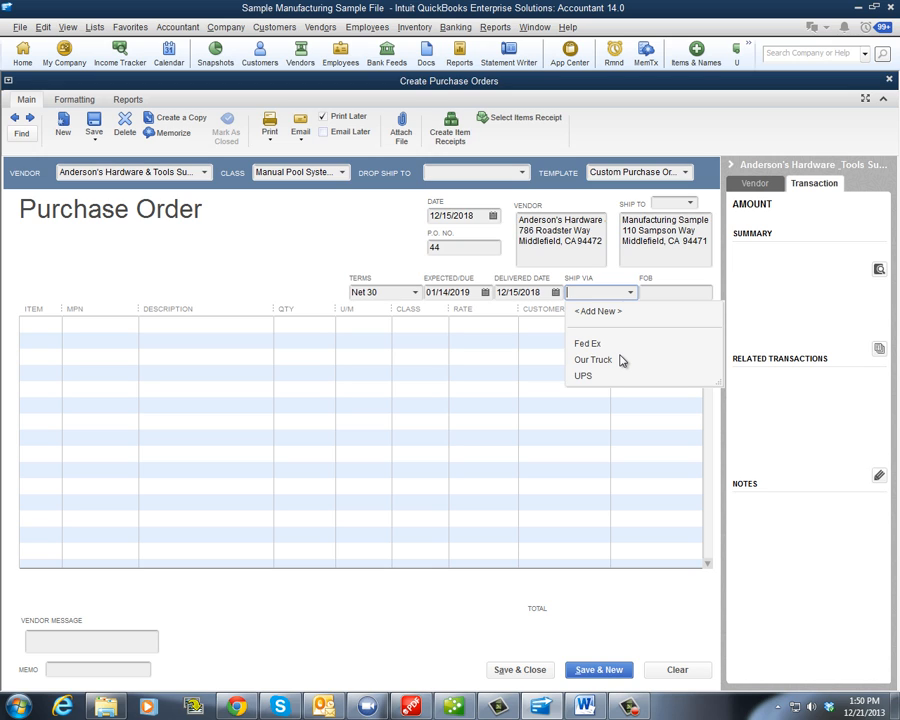
{"action": "left_click", "coordinate": [682, 293]}
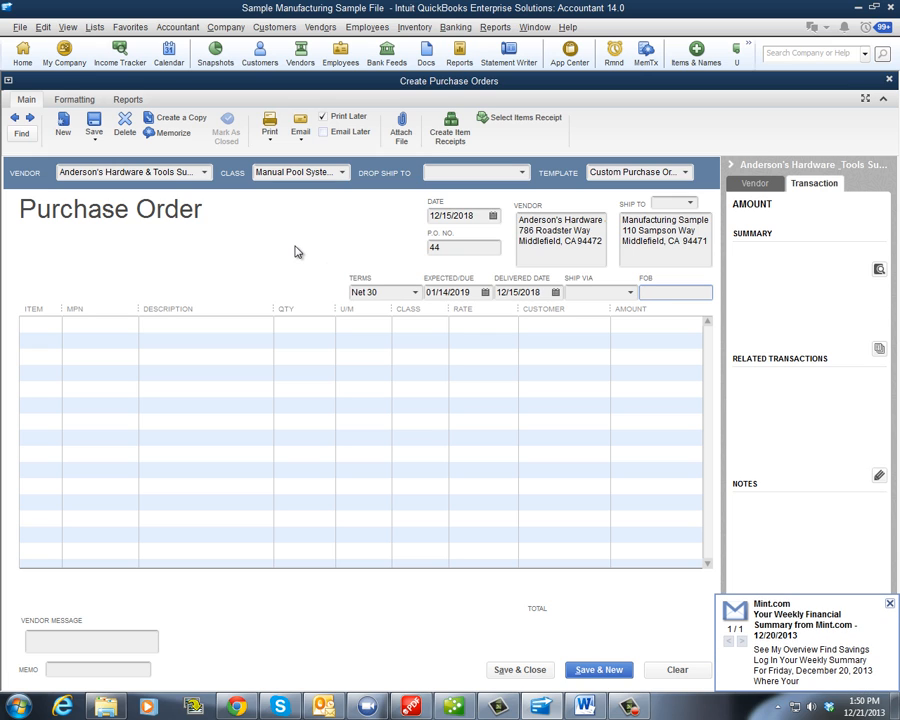
Step: Add the item ANAD (Adhesive, Anchor) on the first line and check its part number and description
{"action": "left_click", "coordinate": [54, 330]}
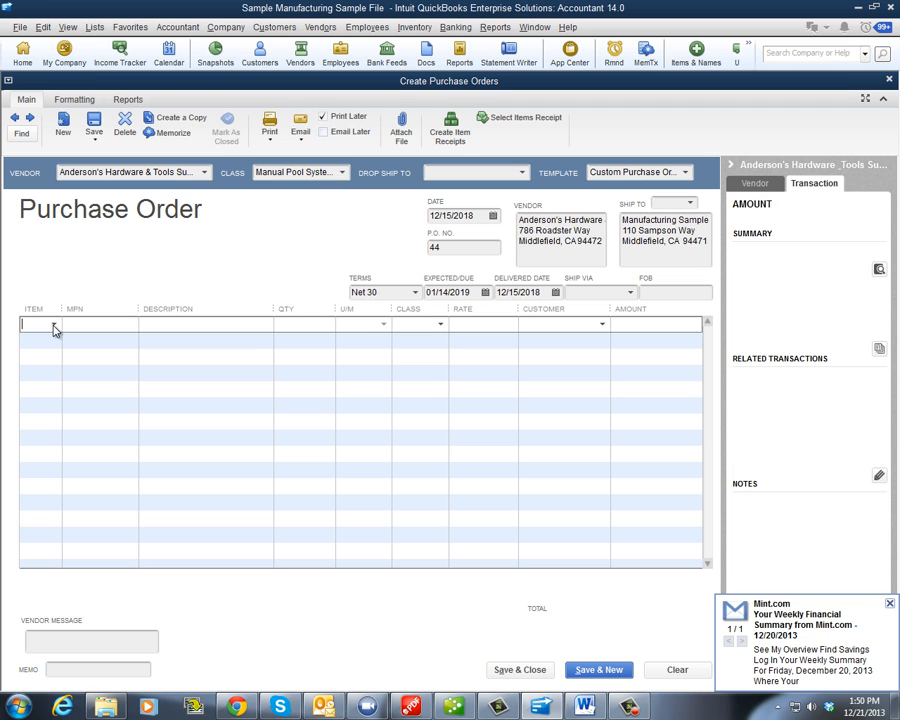
{"action": "left_click", "coordinate": [53, 325]}
{"action": "left_click", "coordinate": [48, 358]}
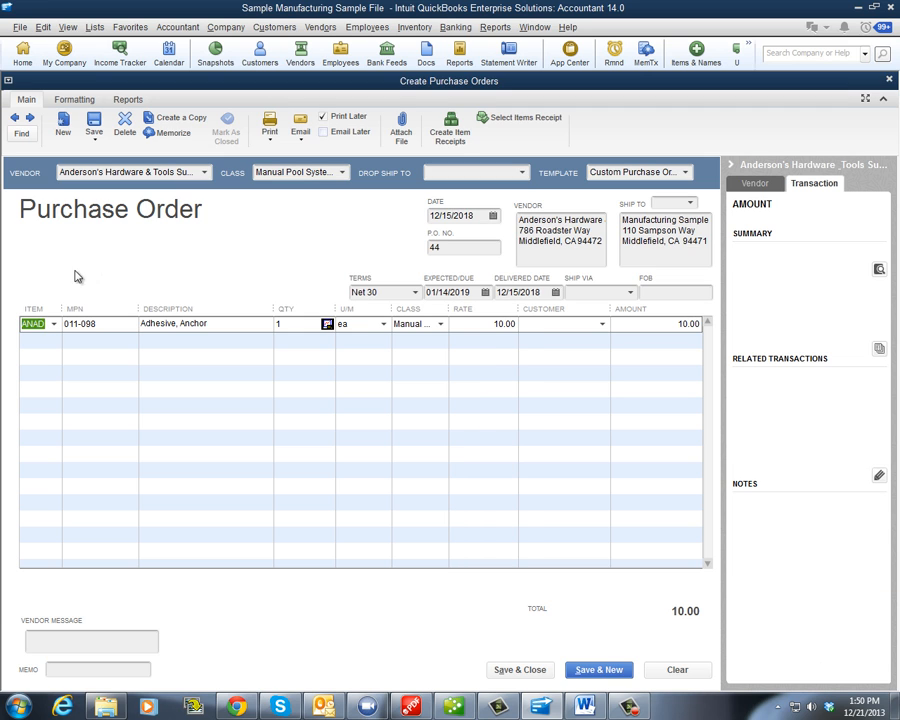
{"action": "left_click", "coordinate": [121, 325]}
{"action": "left_click", "coordinate": [247, 328]}
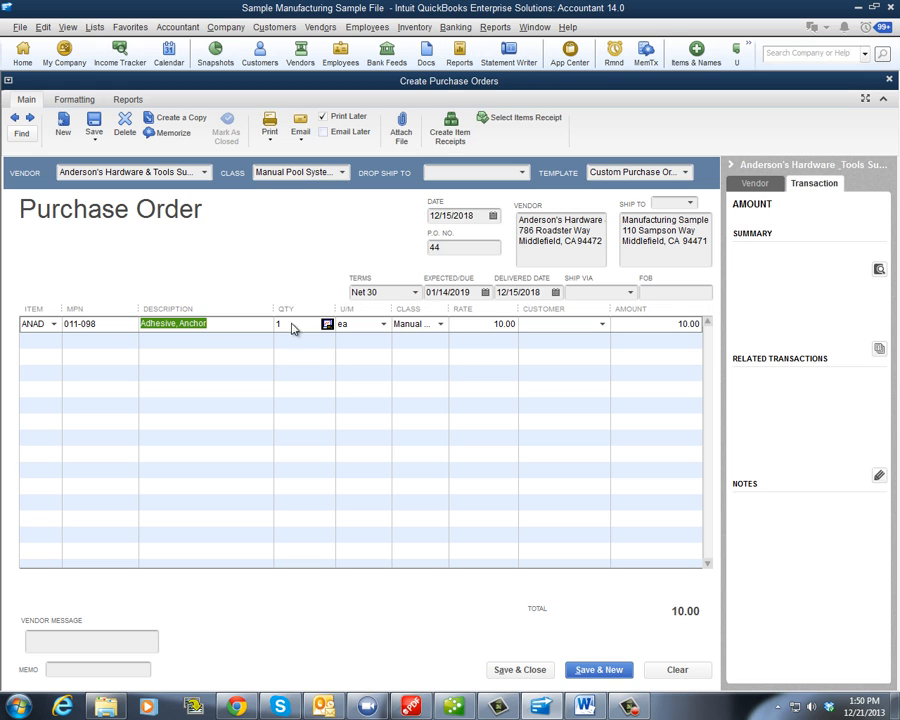
Step: Examine the ANAD item's current availability by inventory site and its unit-of-measure choices
{"action": "left_click", "coordinate": [290, 324]}
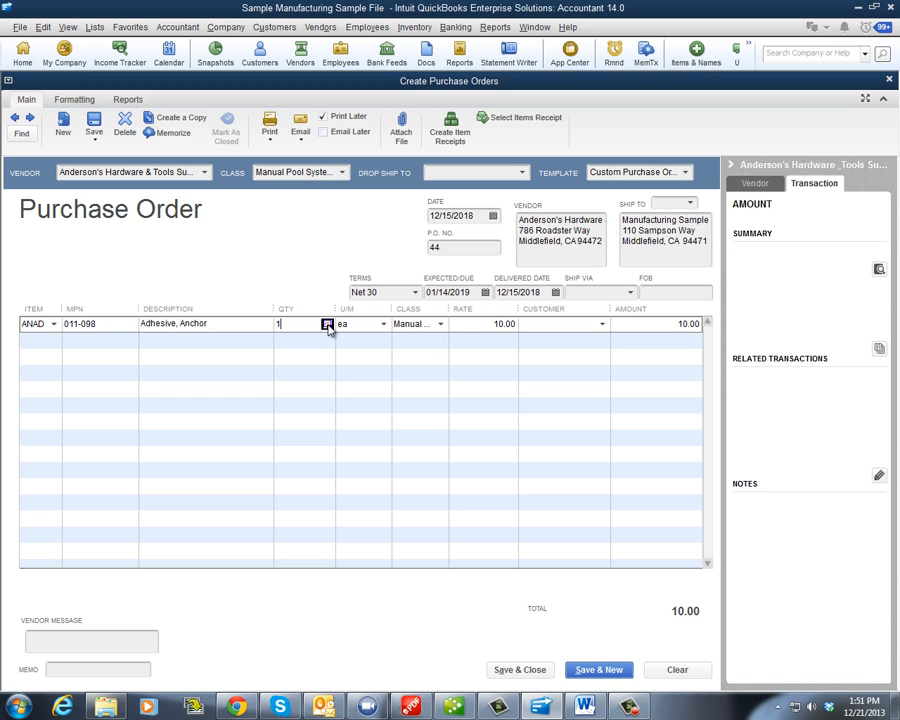
{"action": "left_click", "coordinate": [328, 325]}
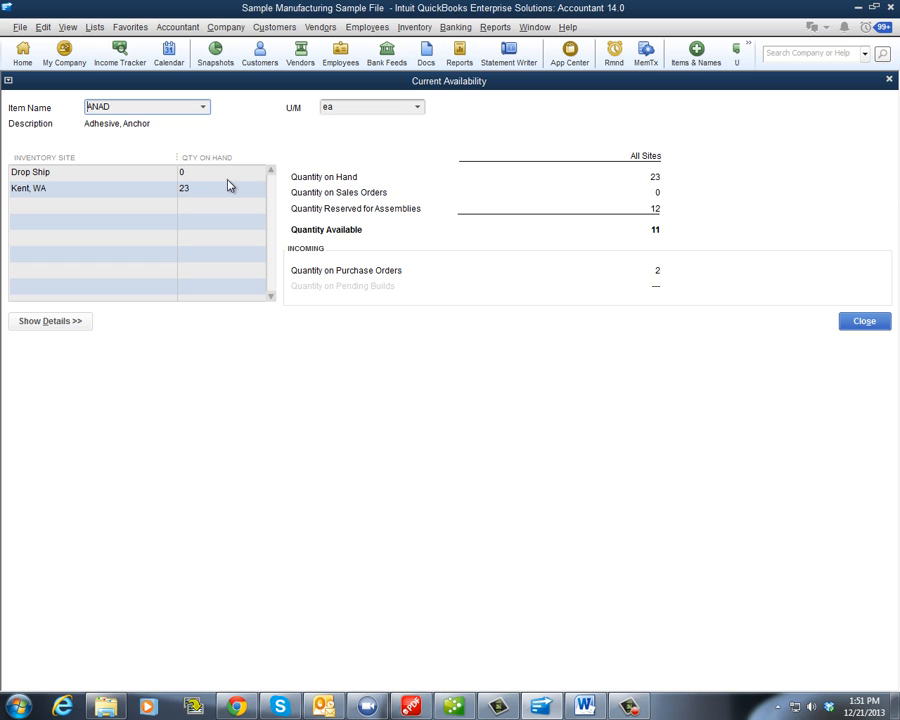
{"action": "left_click", "coordinate": [882, 324]}
{"action": "left_click", "coordinate": [385, 326]}
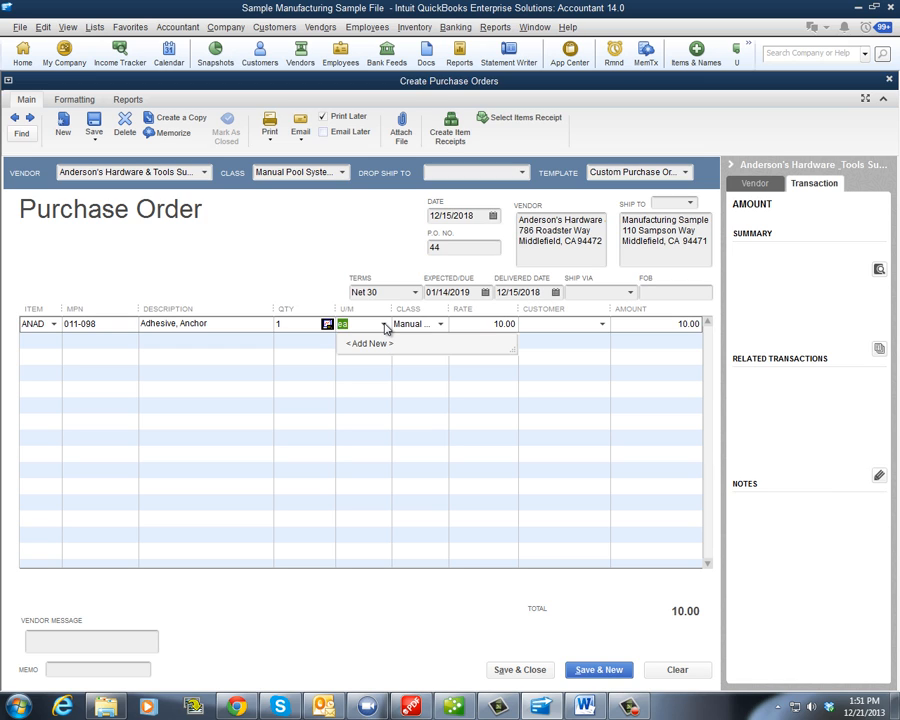
{"action": "left_click", "coordinate": [385, 326]}
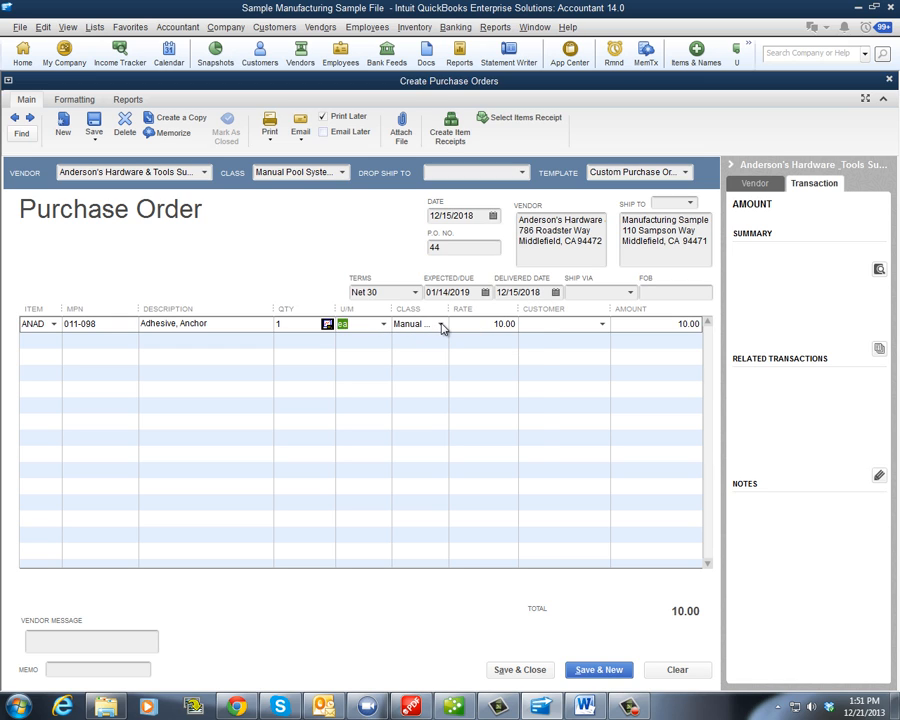
Step: Check the class choices for the ANAD line and examine its rate field
{"action": "left_click", "coordinate": [441, 325]}
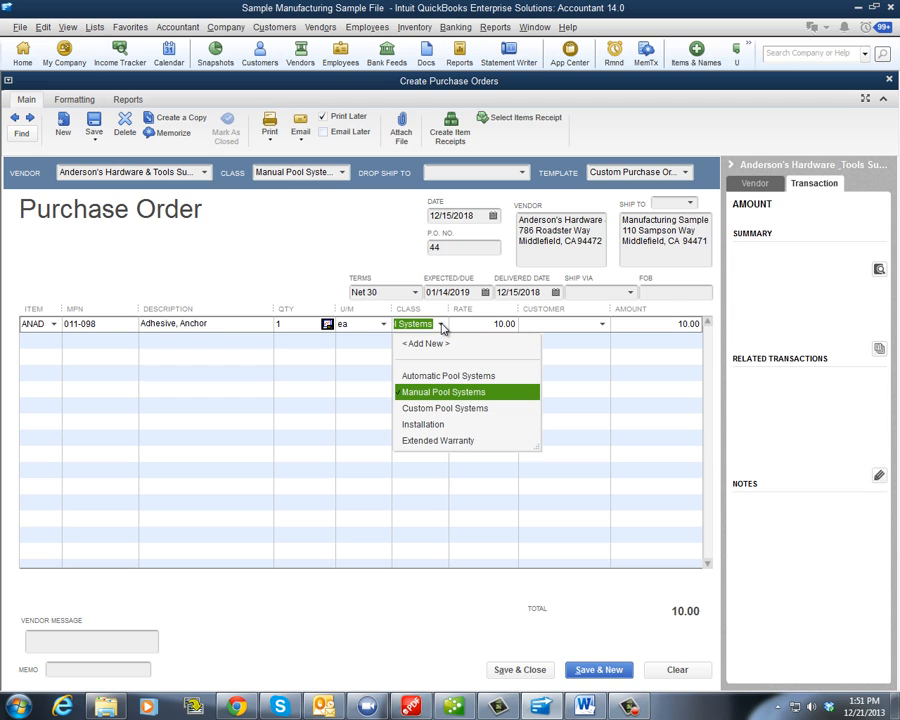
{"action": "left_click", "coordinate": [443, 326]}
{"action": "left_click", "coordinate": [476, 324]}
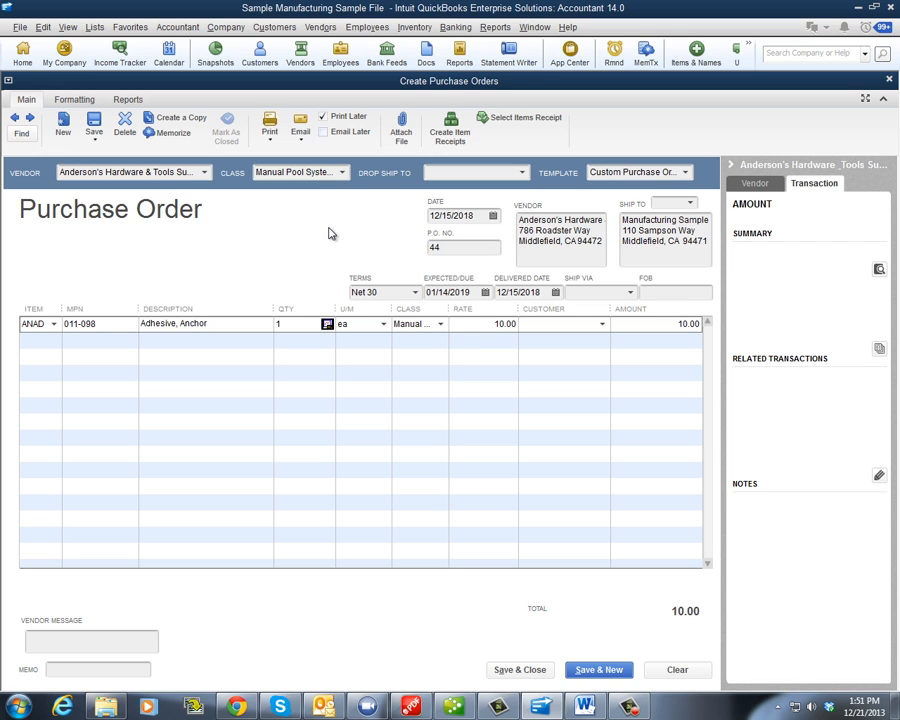
Step: Review the existing ANAD purchase orders and their prices in the Inventory Item QuickReport and return to the purchase order
{"action": "left_click", "coordinate": [536, 27]}
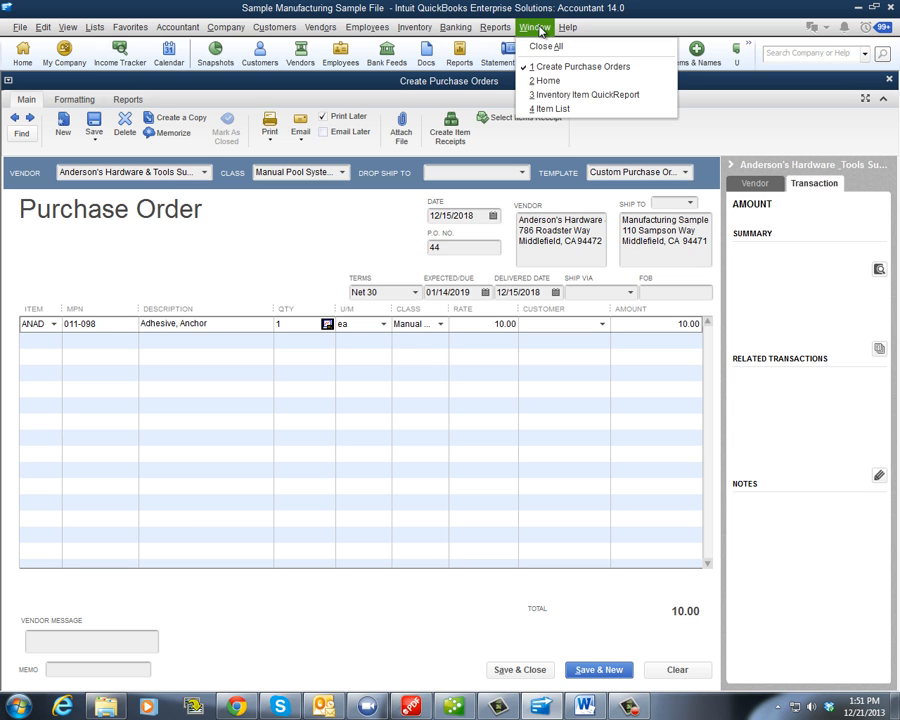
{"action": "left_click", "coordinate": [595, 96]}
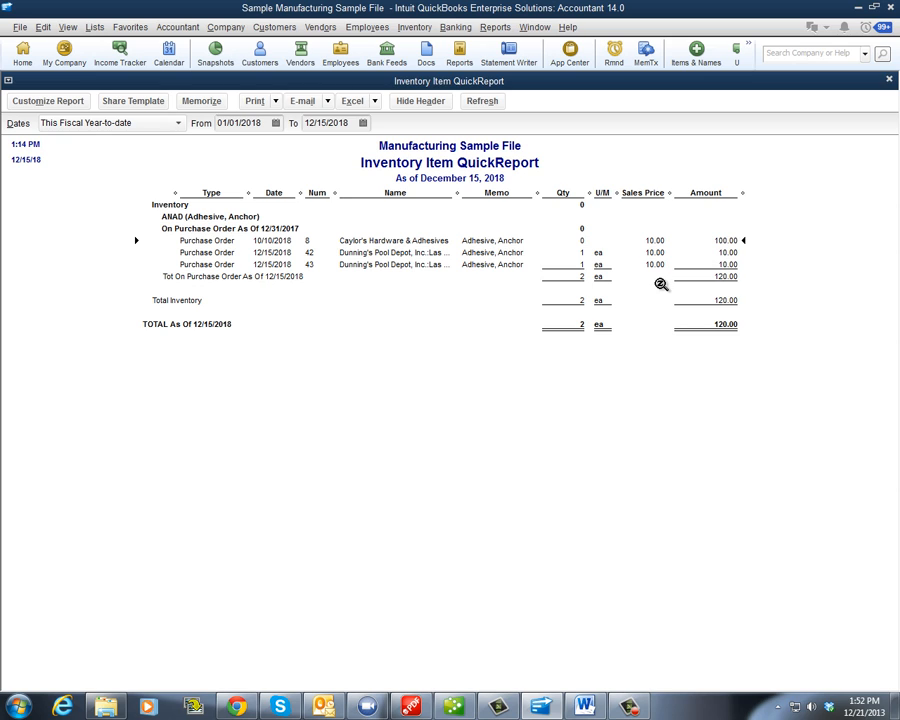
{"action": "left_click", "coordinate": [281, 266]}
{"action": "left_click", "coordinate": [534, 27]}
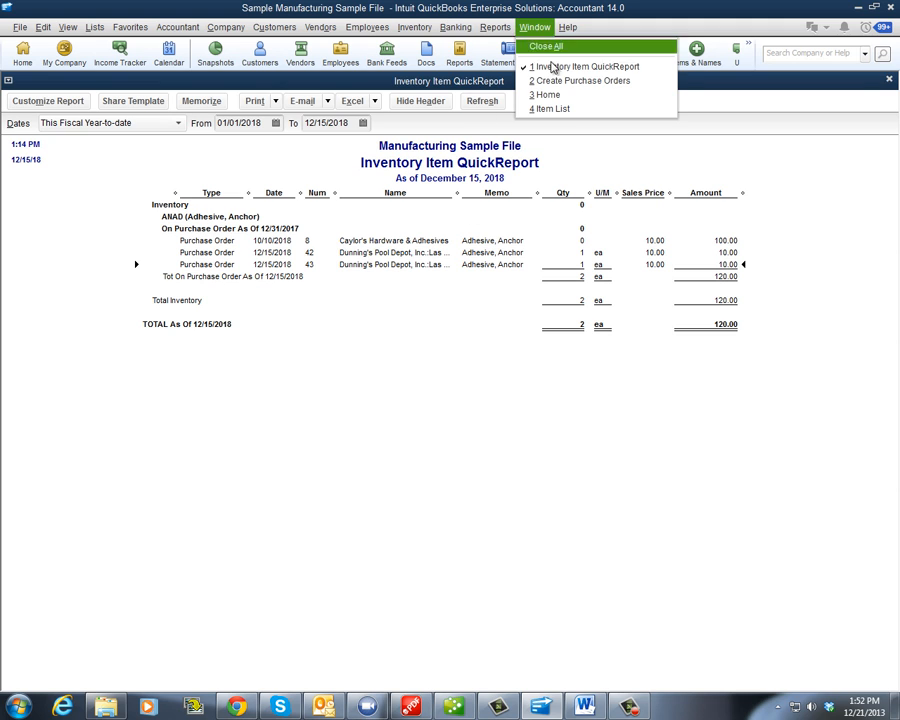
{"action": "left_click", "coordinate": [557, 81]}
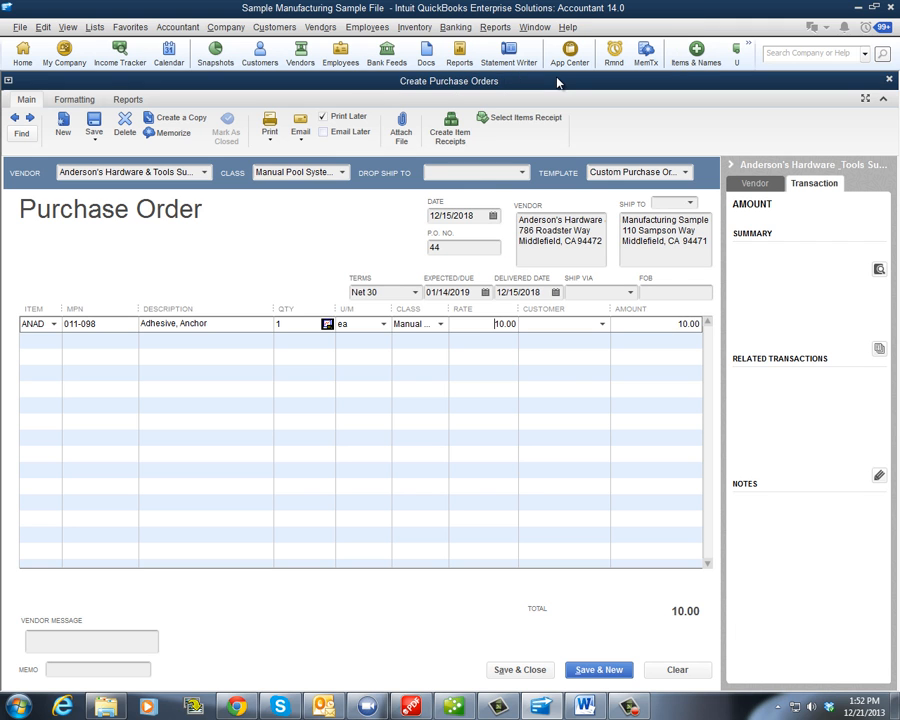
Step: Assign the ANAD line to Dunning's Pool Depot's Las Wages Store # 554 job and enter the vendor message "Please send ASAP."
{"action": "left_click", "coordinate": [603, 326]}
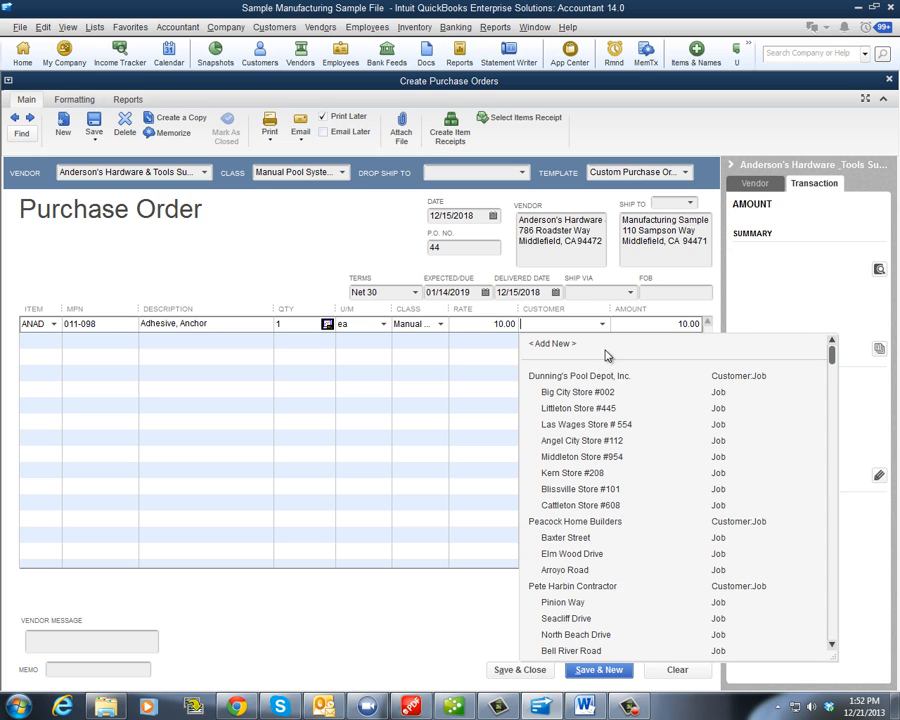
{"action": "left_click", "coordinate": [576, 425]}
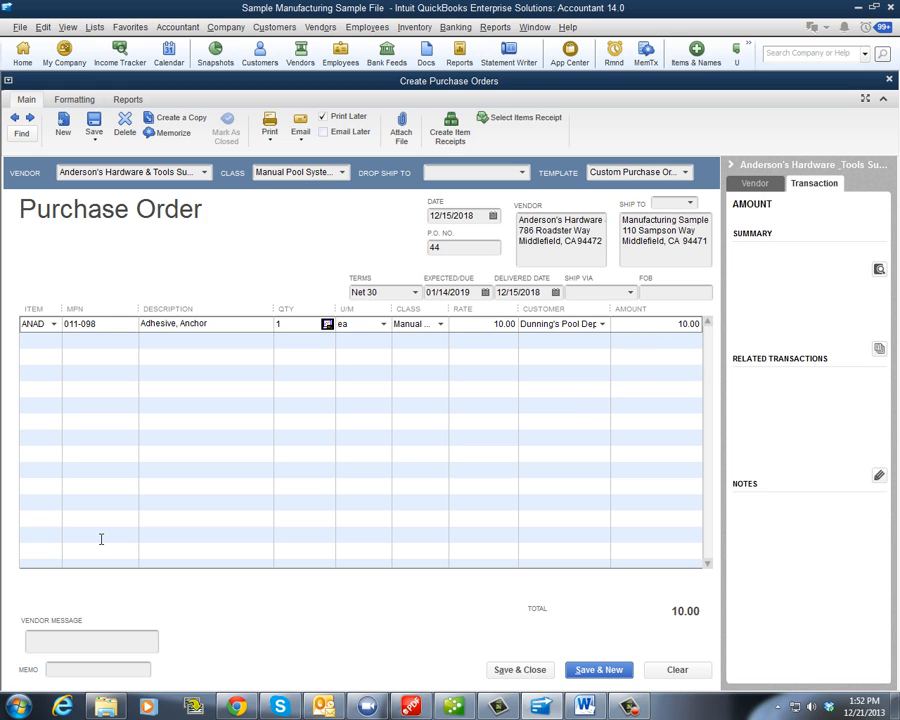
{"action": "left_click", "coordinate": [107, 639]}
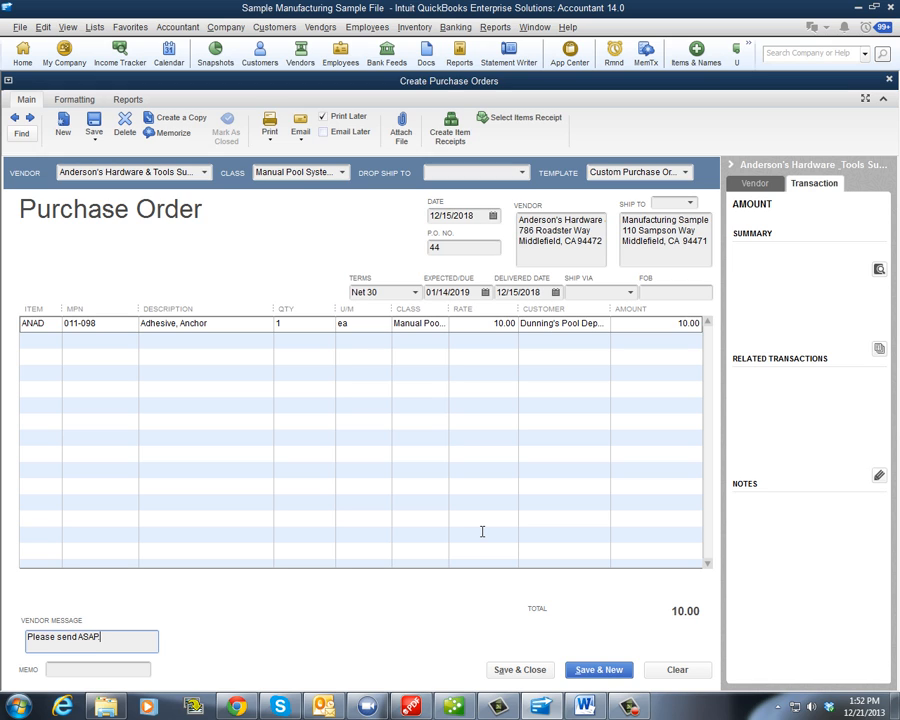
Step: Examine the memo field, the vendor's summary and recent transactions, and the purchase order's own transaction details
{"action": "left_click", "coordinate": [121, 667]}
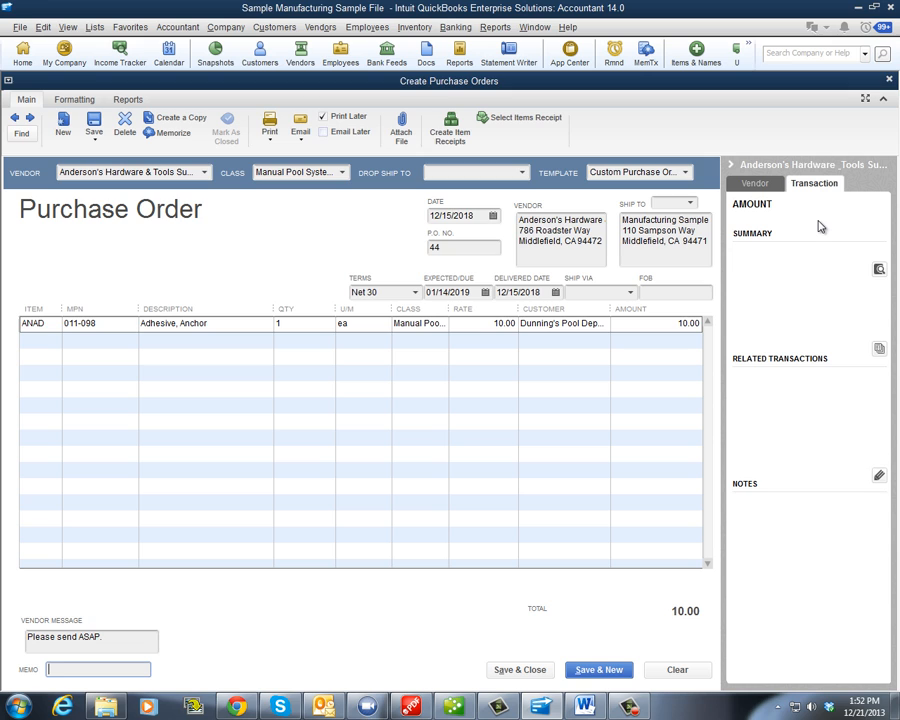
{"action": "left_click", "coordinate": [756, 186]}
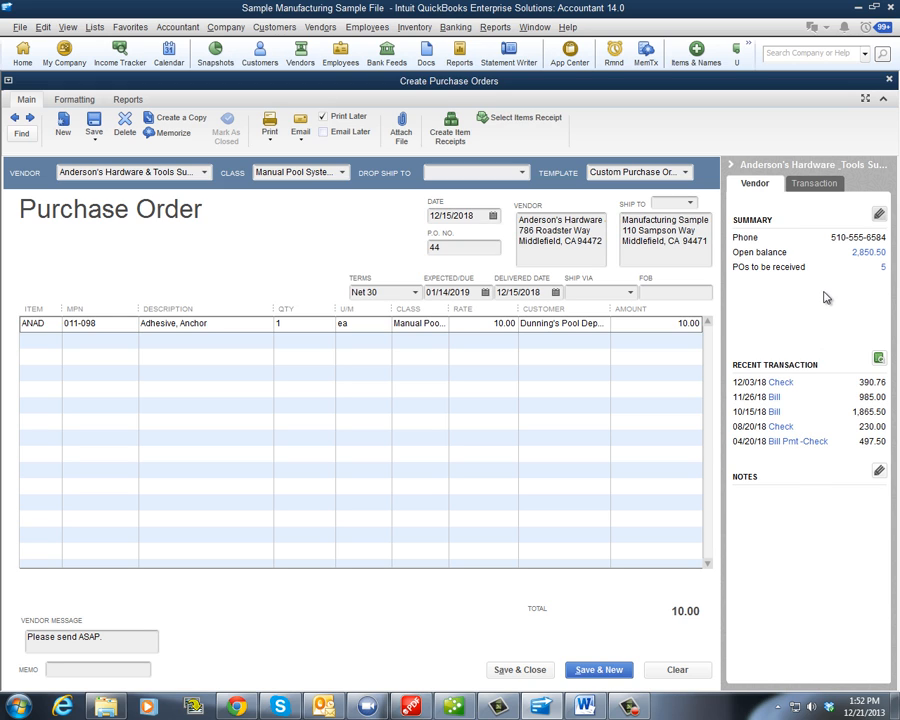
{"action": "left_click", "coordinate": [820, 185]}
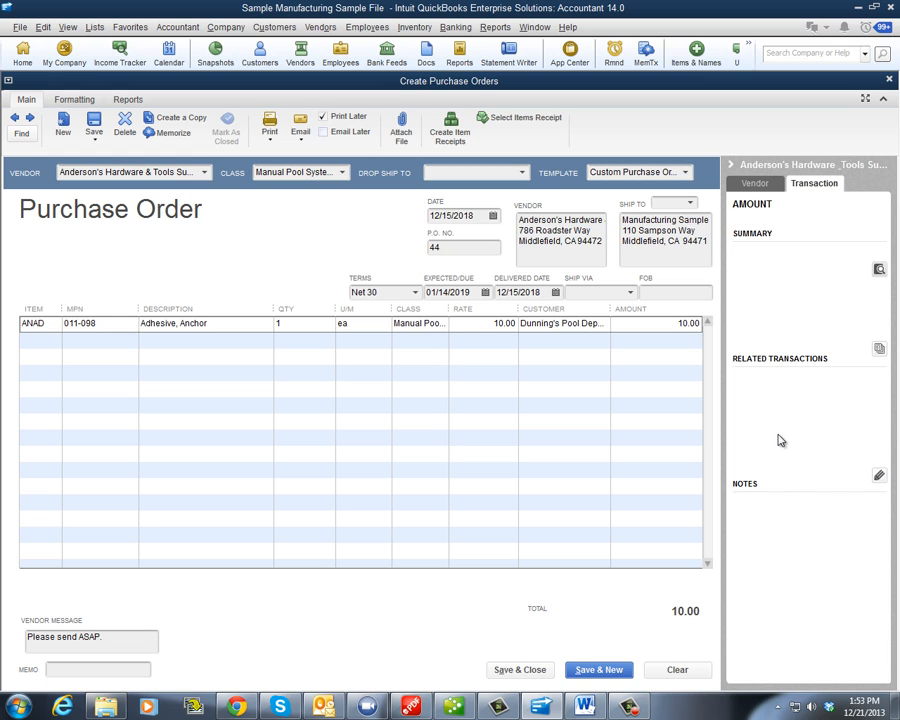
Step: Examine the print and email choices available for the purchase order
{"action": "left_click", "coordinate": [275, 141]}
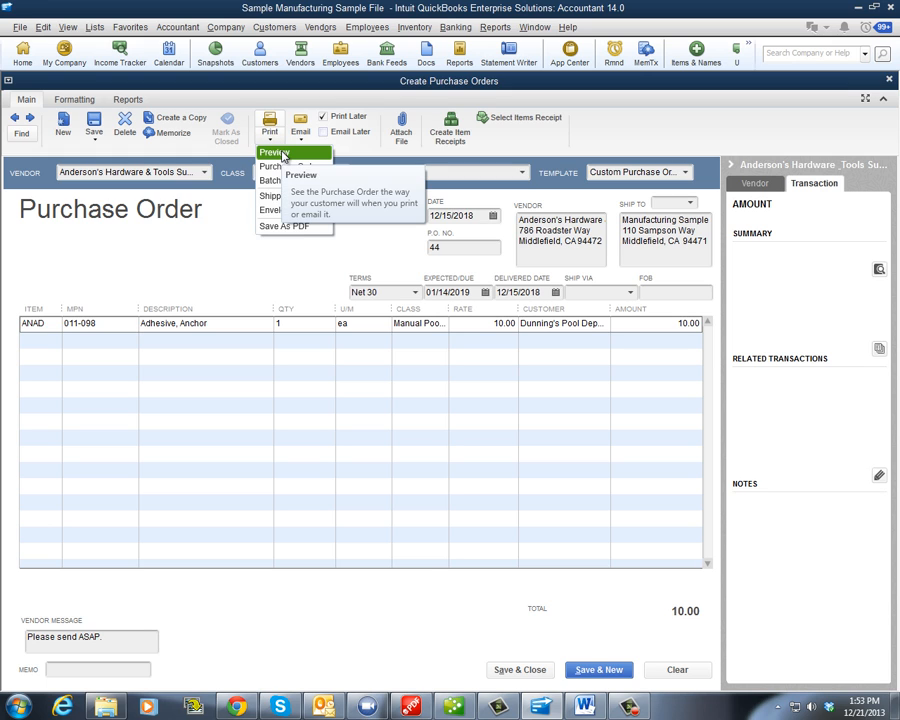
{"action": "left_click", "coordinate": [303, 138]}
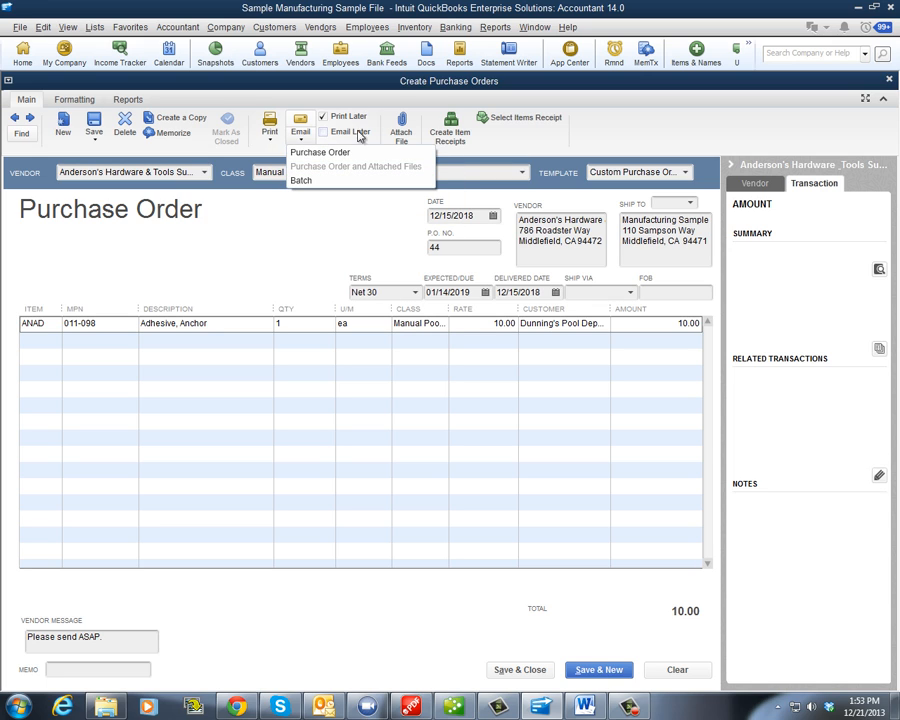
{"action": "left_click", "coordinate": [295, 216]}
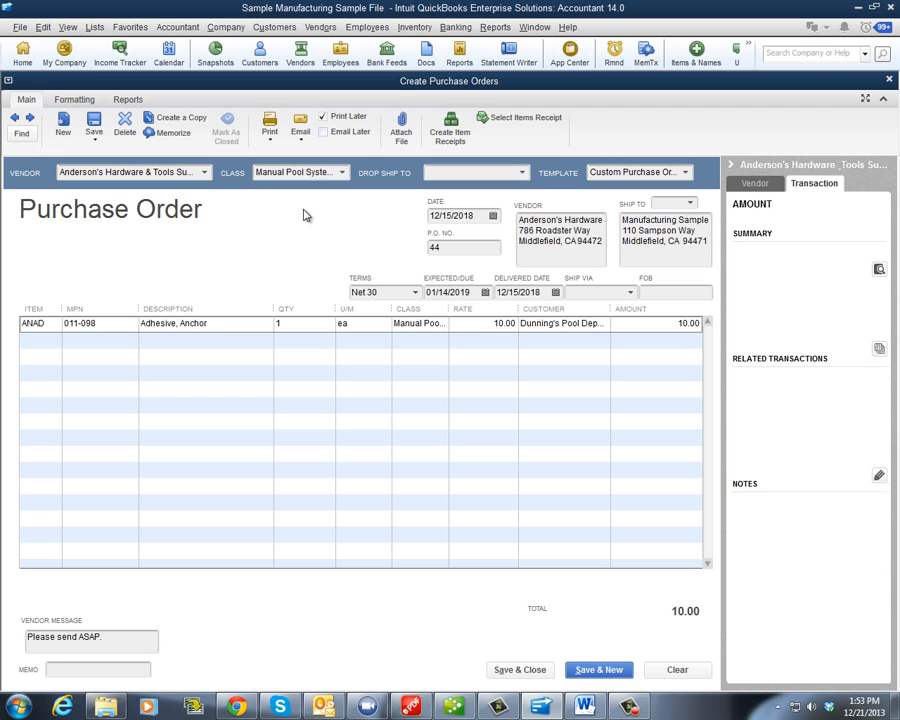
Step: Switch to the Presentation Ending document in Microsoft Word
{"action": "left_click", "coordinate": [585, 708]}
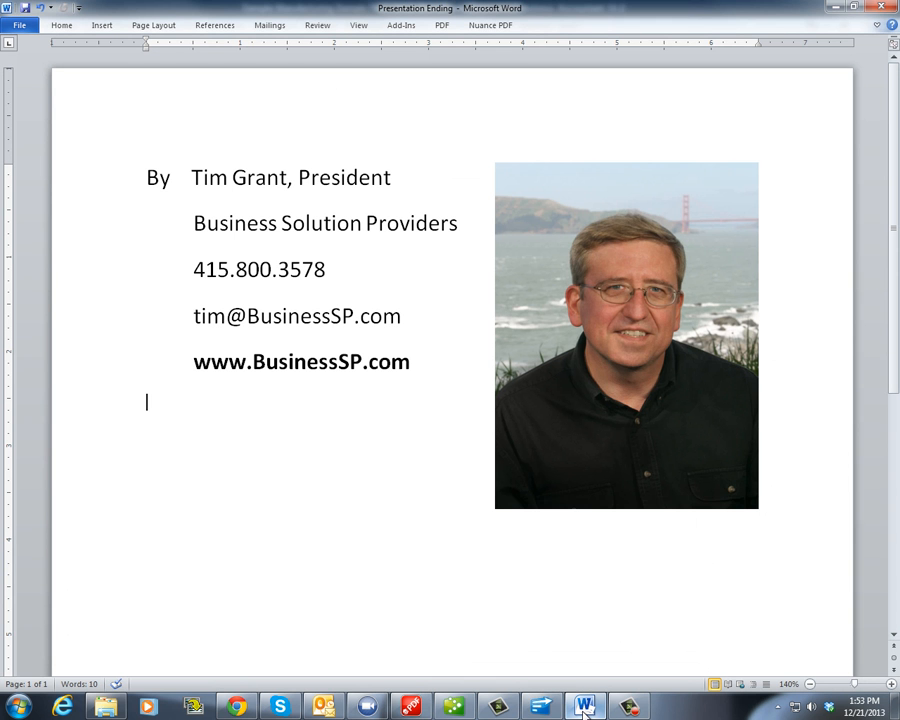